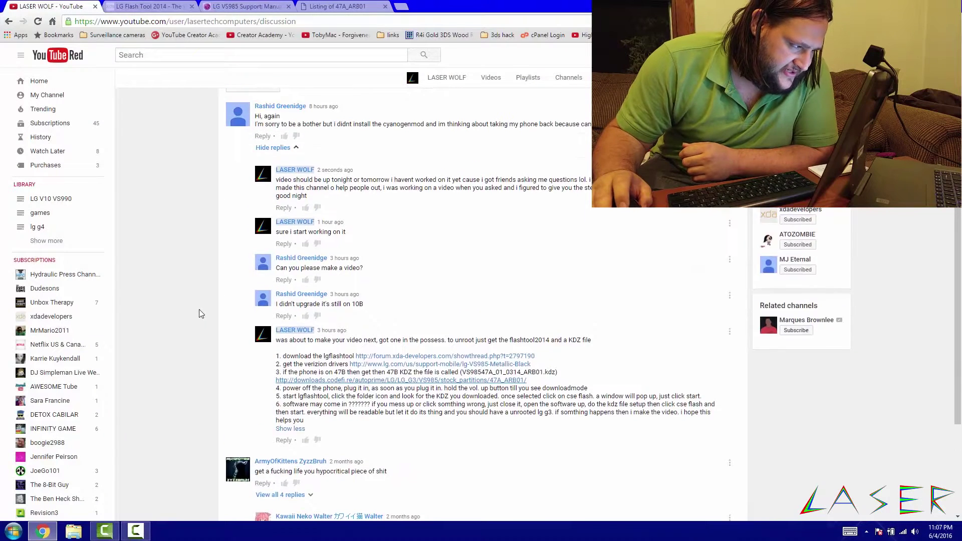
- Scroll the Discussion comments and highlight the LASER WOLF comment's numbered KDZ flashing steps
scroll(199, 309, up, 2)
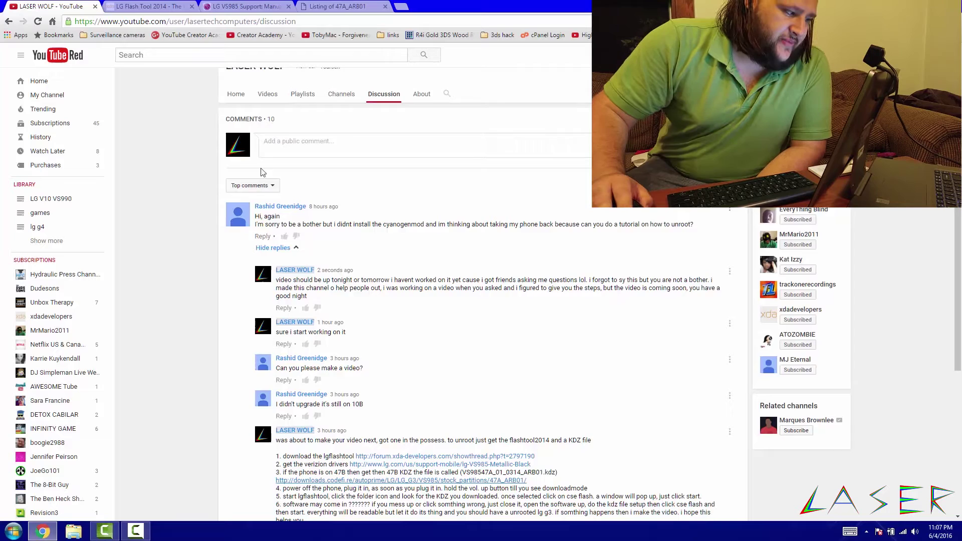
scroll(261, 172, down, 6)
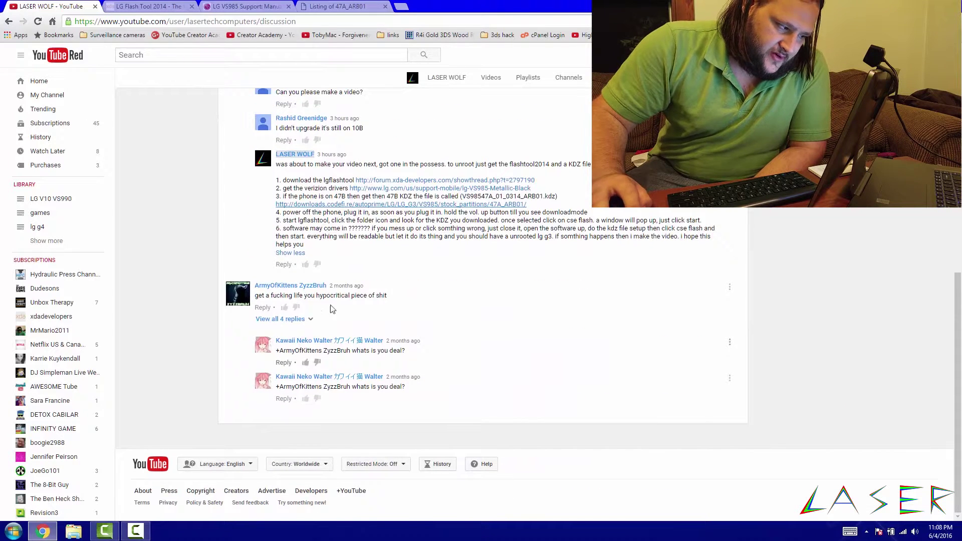
drag(269, 303, 226, 299)
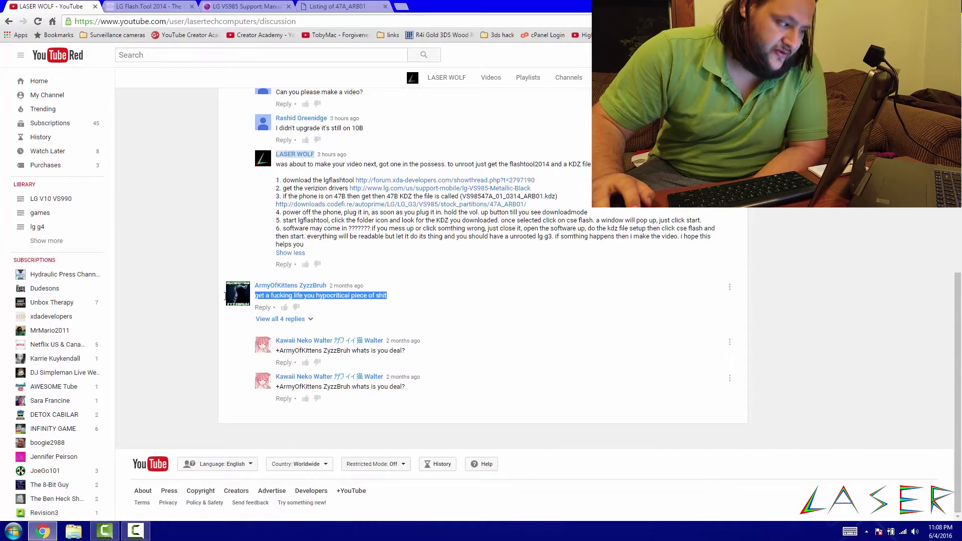
click(148, 232)
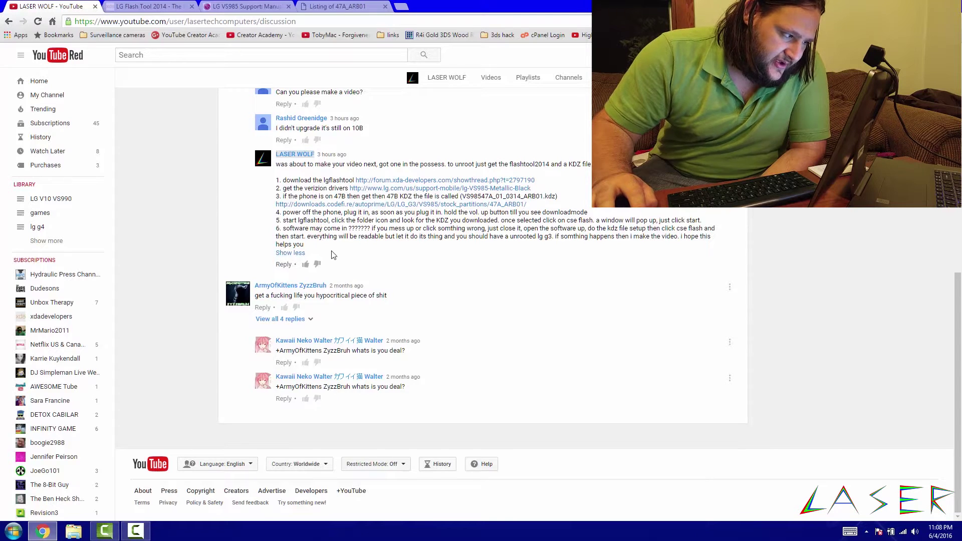
drag(331, 256, 279, 172)
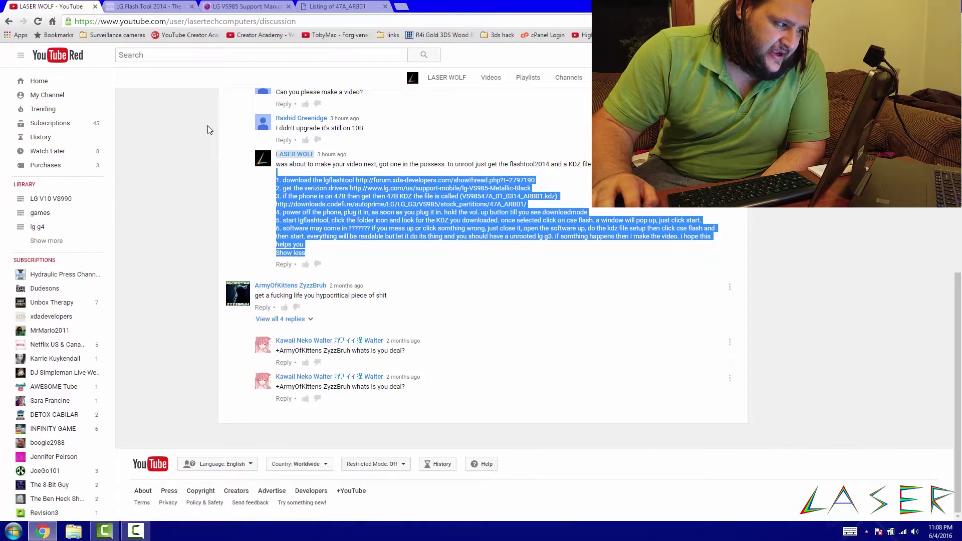
scroll(196, 162, up, 4)
click(157, 142)
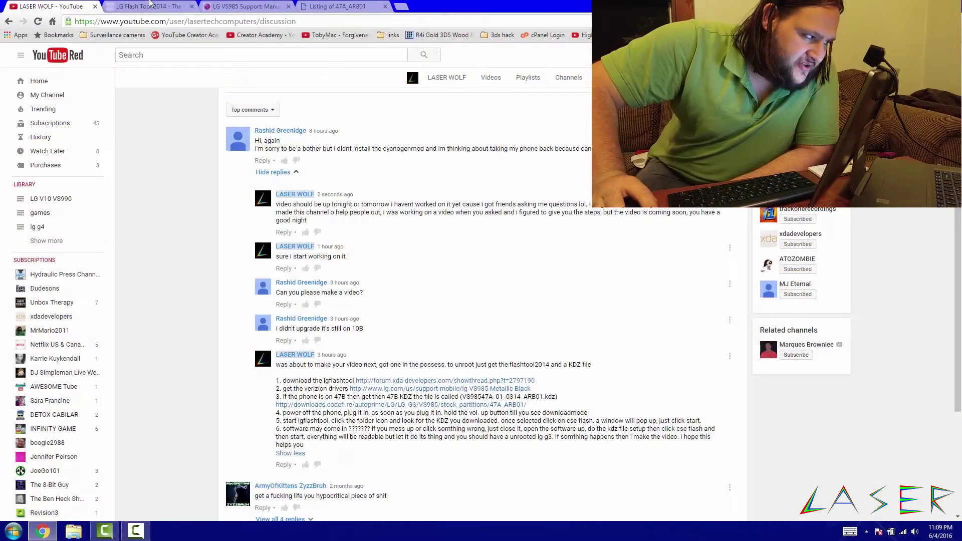
- Scroll the LG Flash Tool 2014 thread to its tutorial, opening then closing the MediaFire download page
click(150, 6)
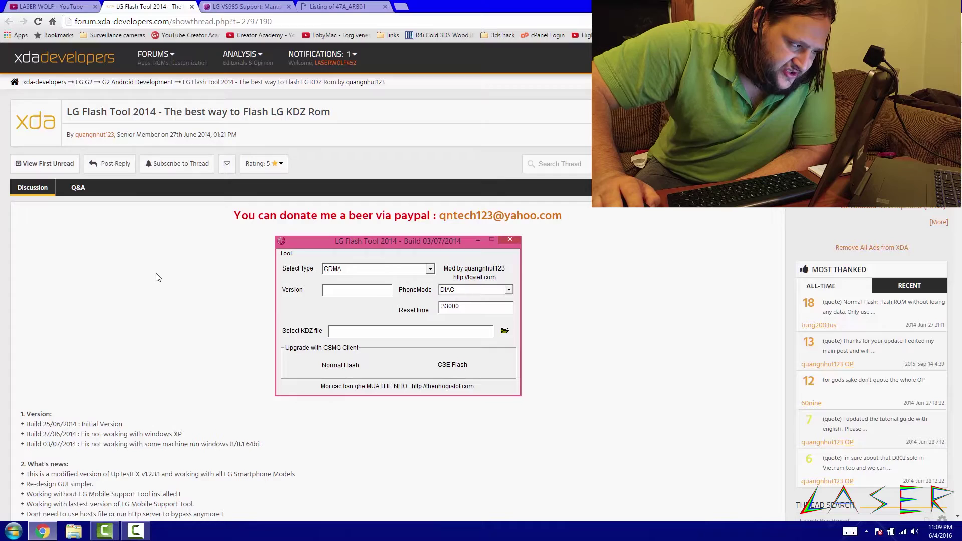
scroll(157, 275, down, 1)
scroll(156, 276, down, 4)
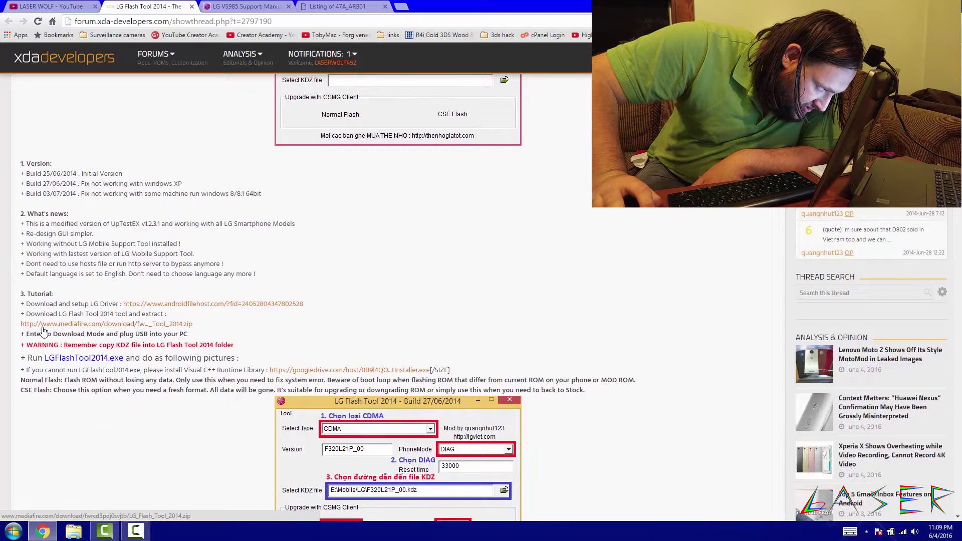
click(70, 325)
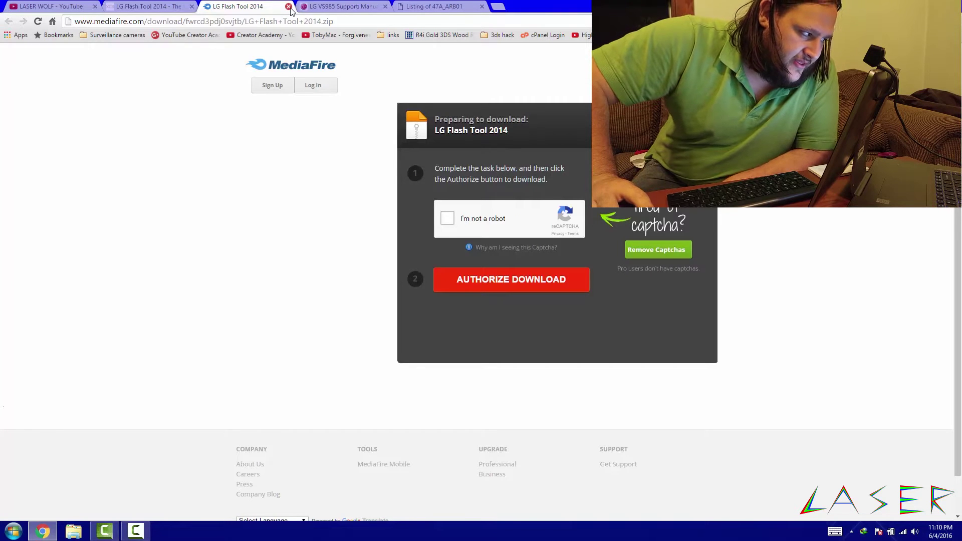
click(289, 6)
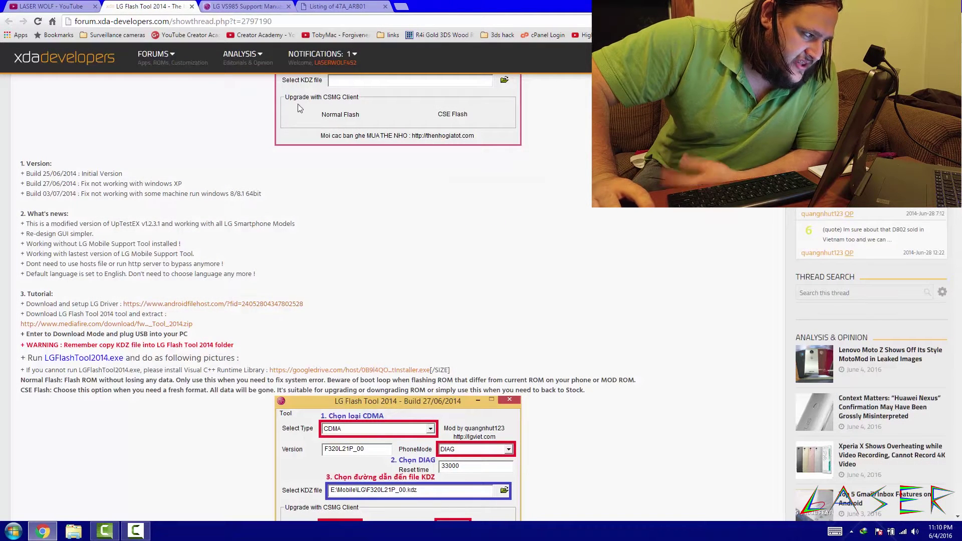
- Switch to the LG VS985 support page and scroll to the Software & Firmware USB driver downloads
click(231, 6)
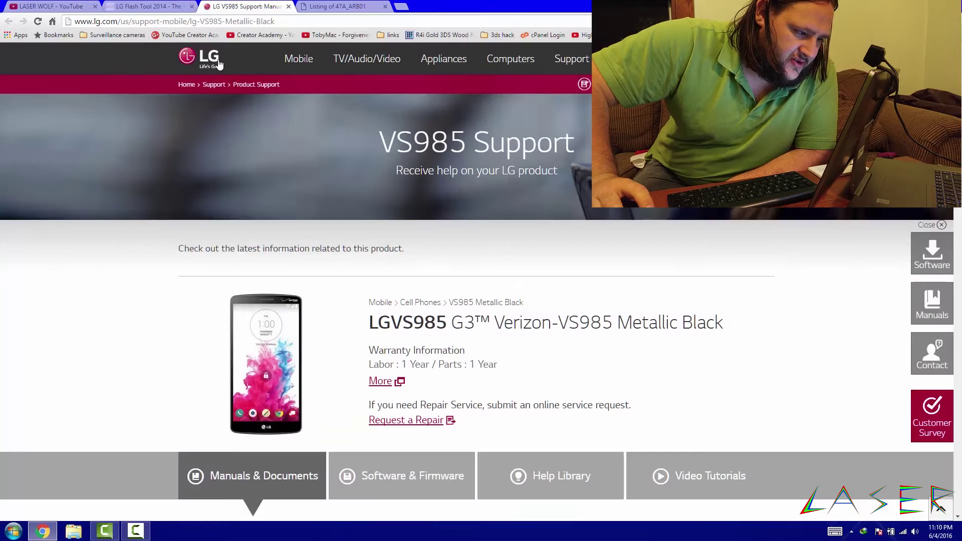
scroll(219, 169, down, 5)
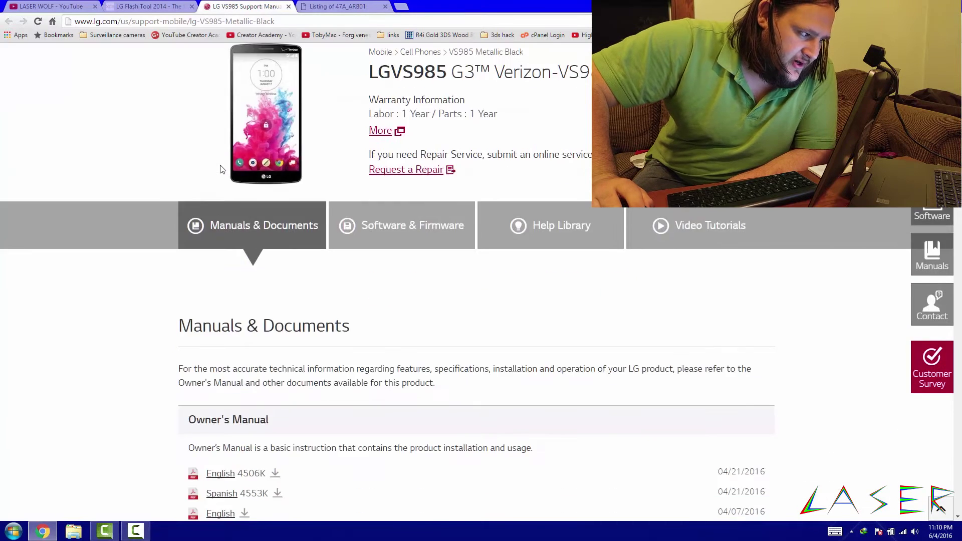
scroll(221, 169, up, 5)
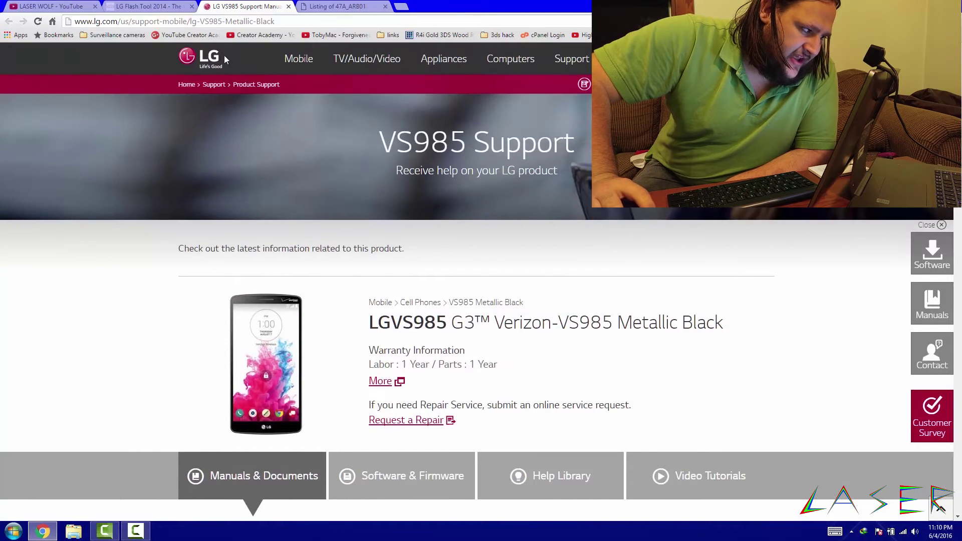
scroll(193, 130, down, 4)
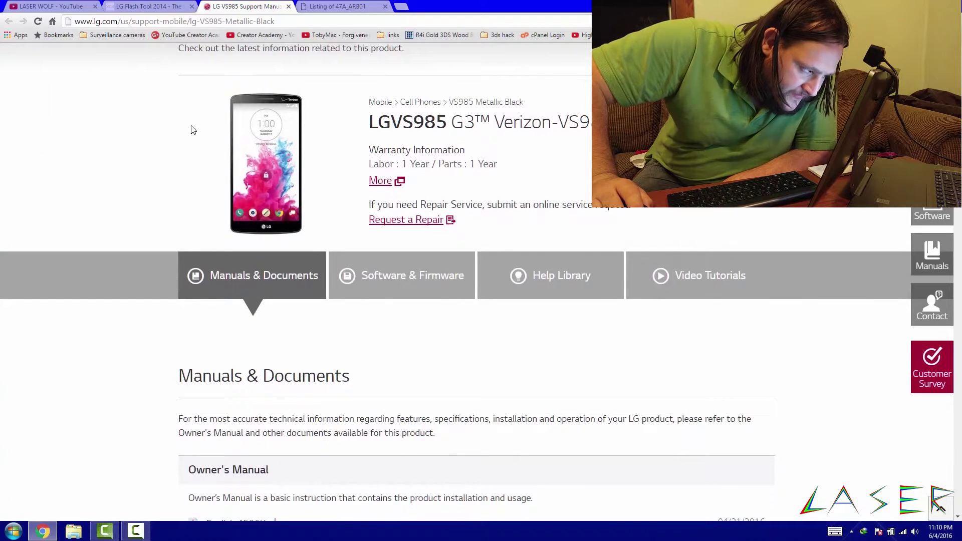
scroll(193, 130, down, 6)
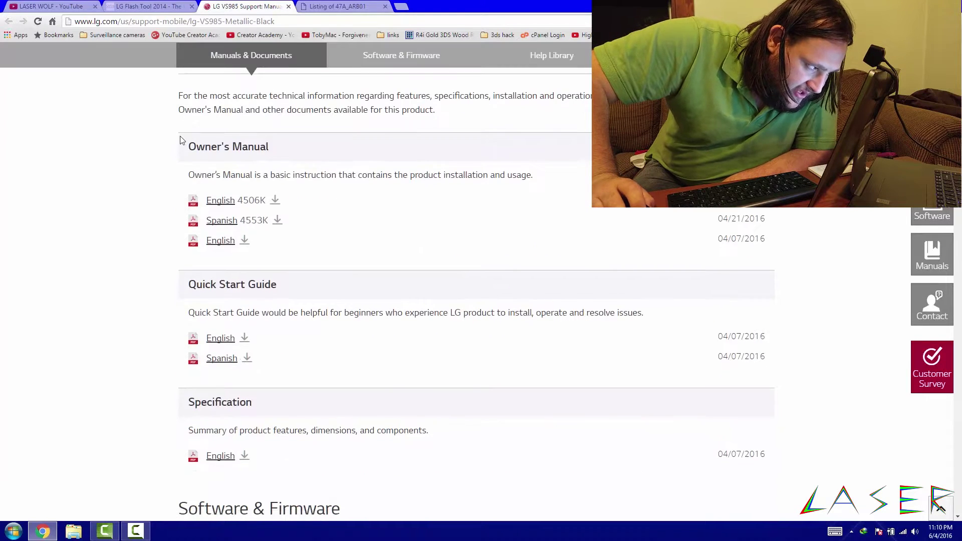
scroll(115, 210, up, 1)
scroll(116, 211, down, 6)
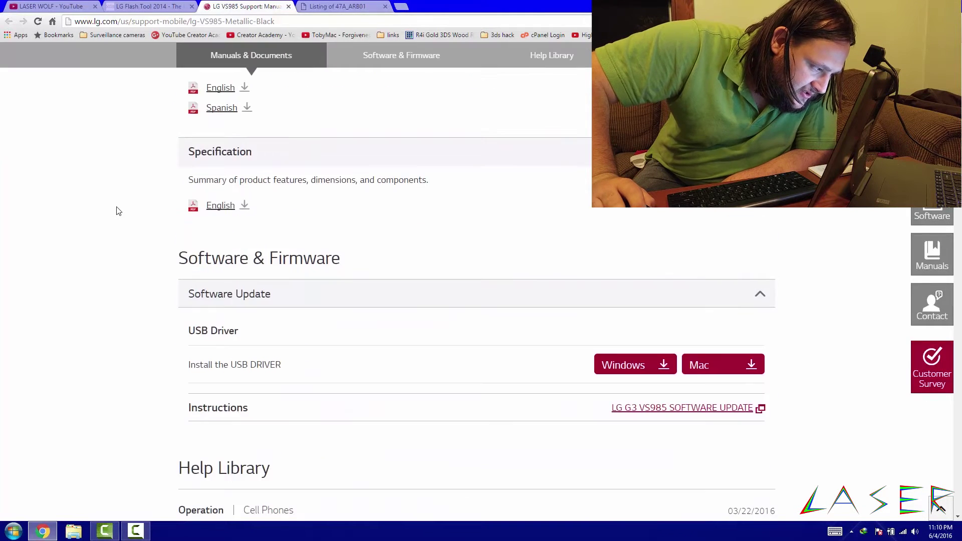
scroll(118, 211, down, 6)
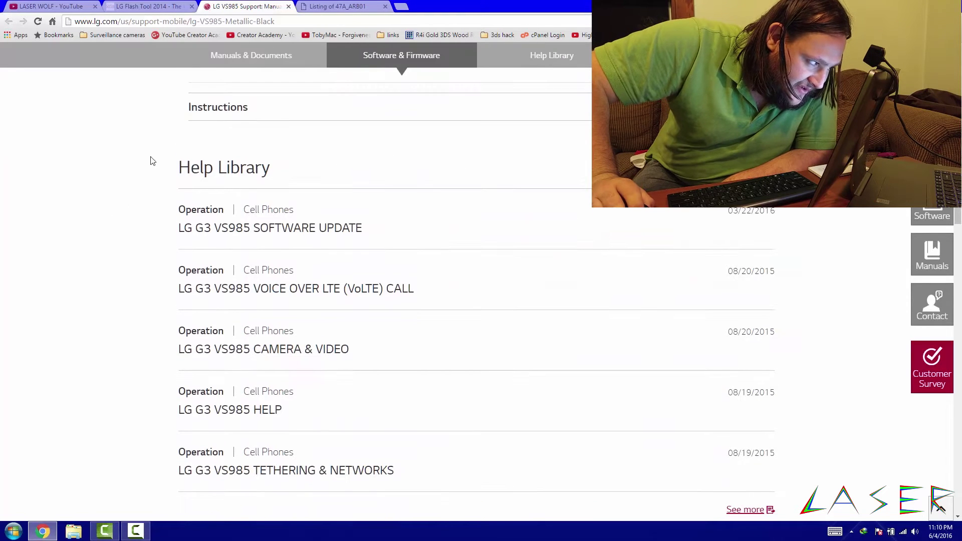
scroll(149, 168, up, 2)
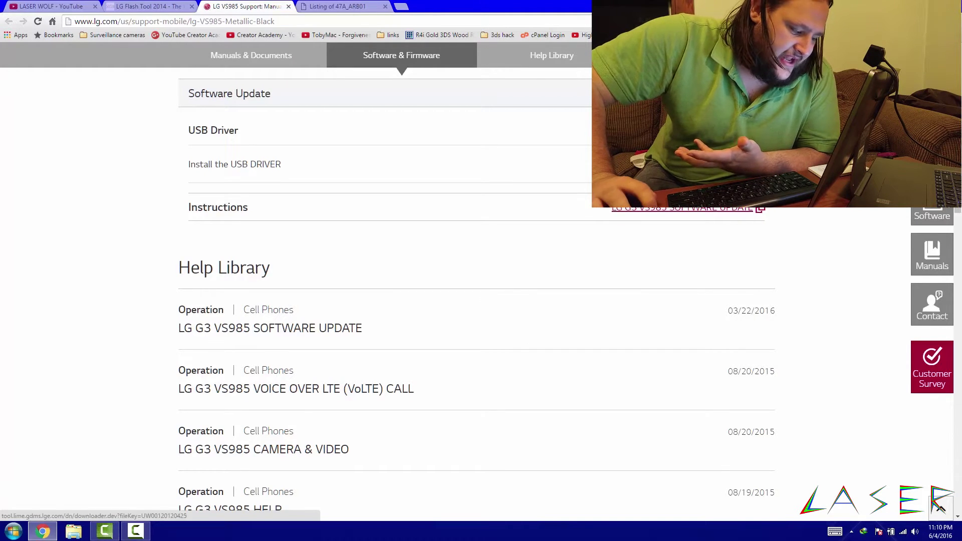
key(super)
mouse_move(9, 292)
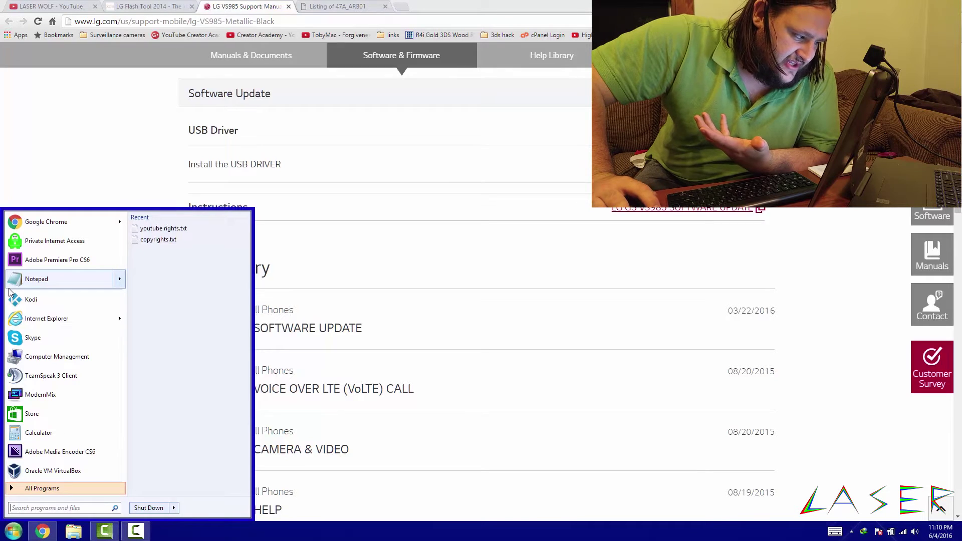
click(40, 154)
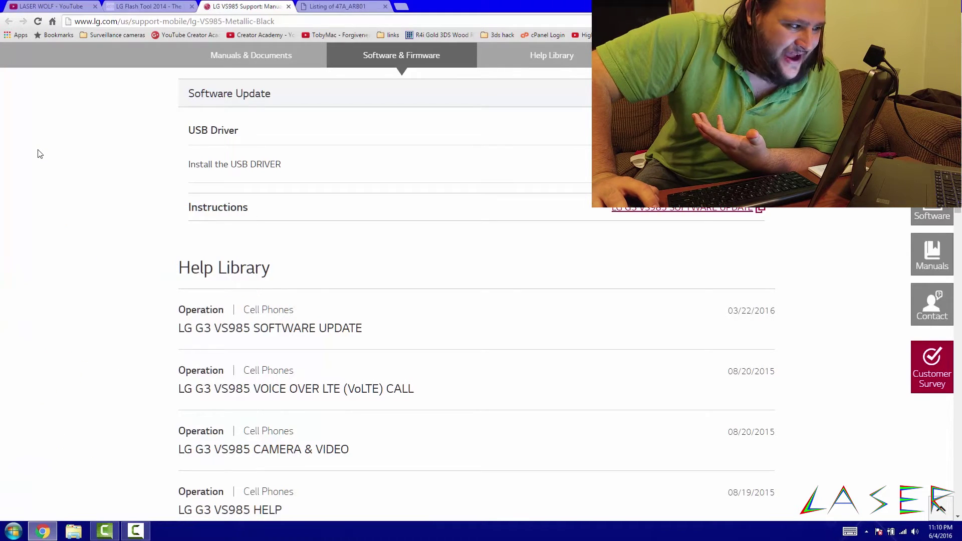
- Switch to the 'Listing of 47A_ARB01' tab to view the firmware files
click(324, 7)
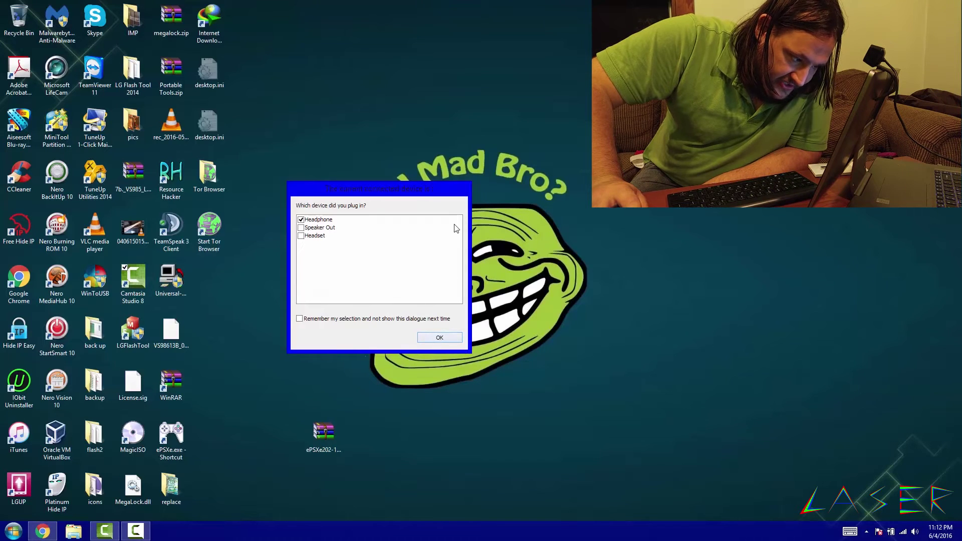
- Dismiss the Headphone device prompt and open the LG Flash Tool 2014 folder from the desktop
click(425, 338)
drag(488, 280, 524, 203)
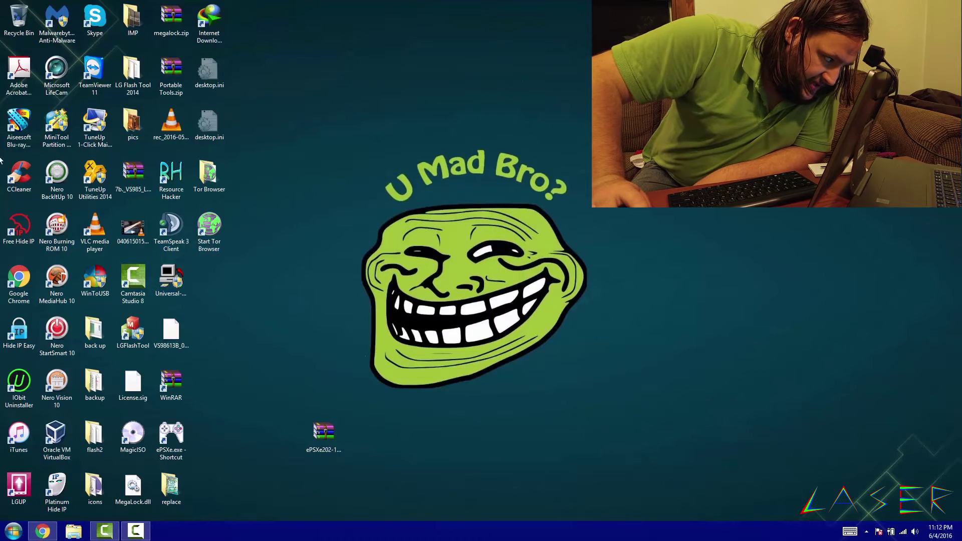
double_click(132, 75)
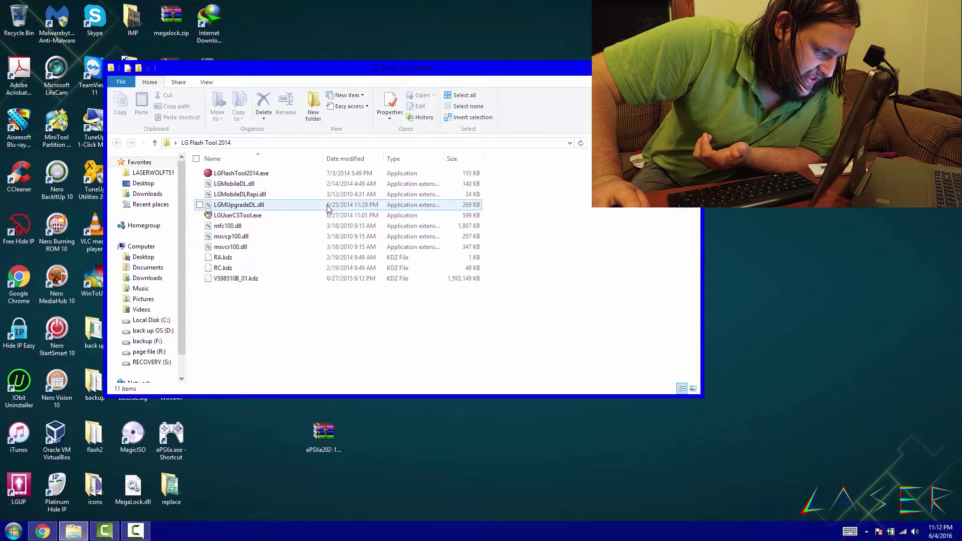
- Select VS98510B_01.kdz in the LG Flash Tool 2014 folder
click(245, 283)
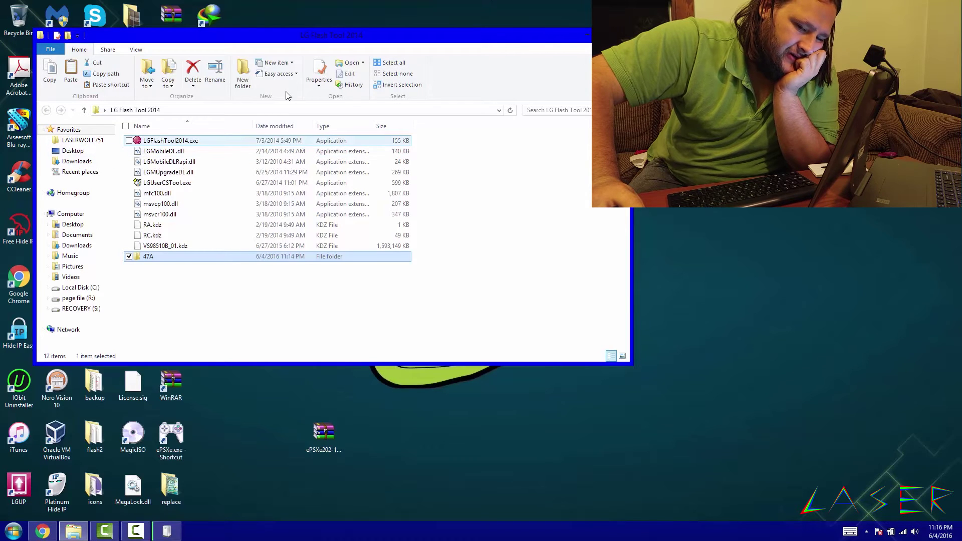
- Run LGFlashTool2014.exe and bring up its Select KDZ file chooser
key(Home)
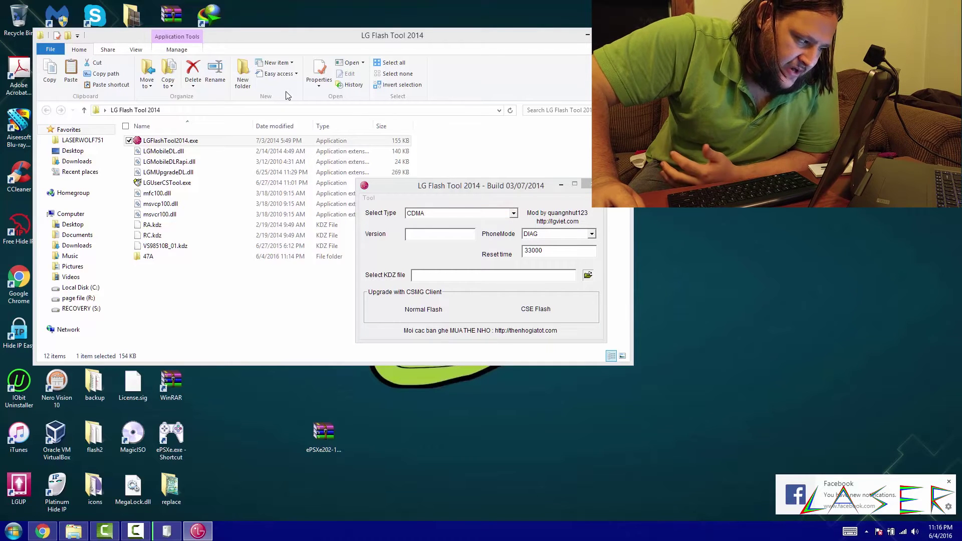
key(Return)
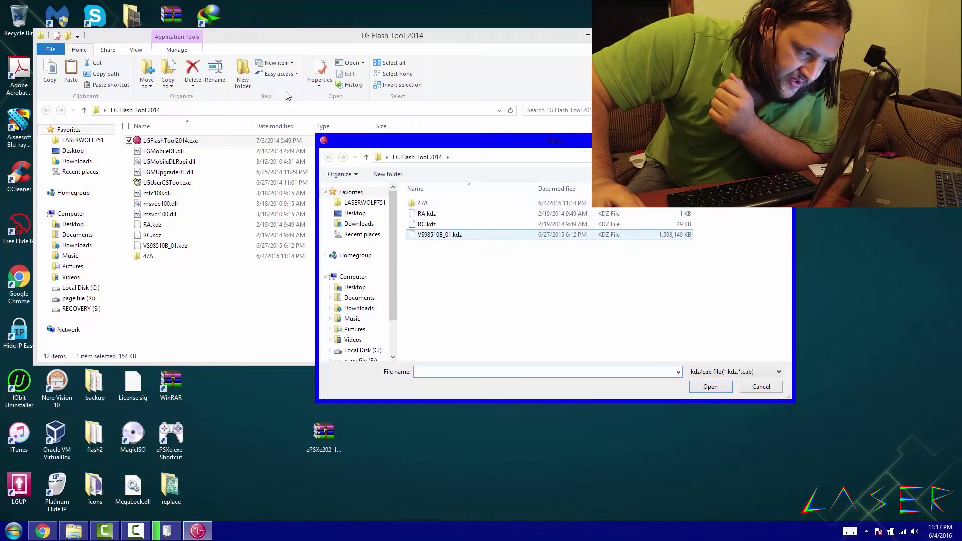
- Choose VS98510B_01.kdz from the LG Flash Tool 2014 folder as the firmware to flash
key(Return)
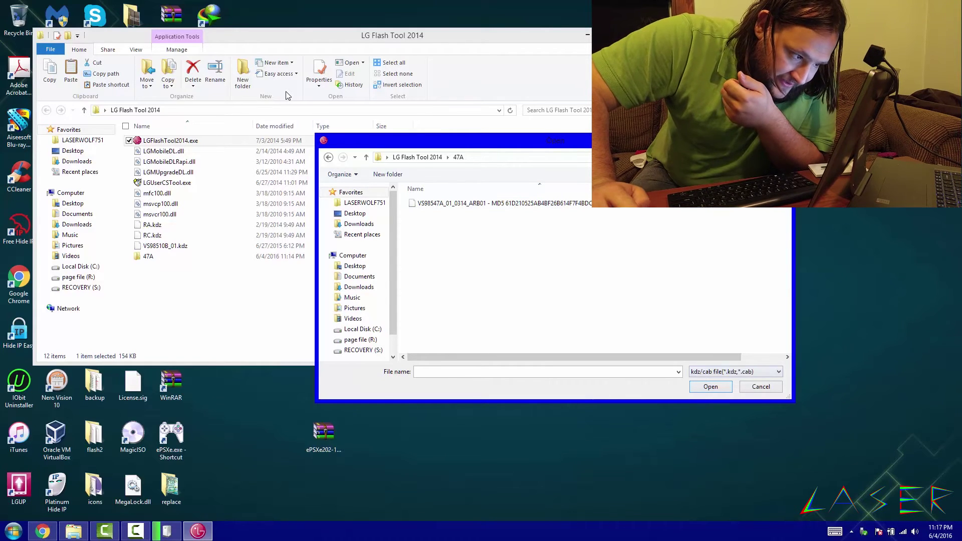
key(BackSpace)
key(End)
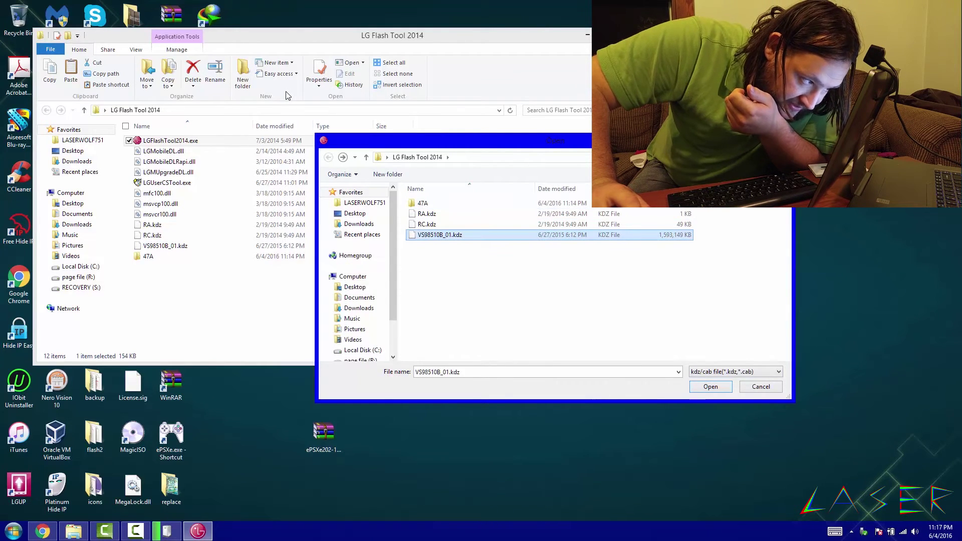
key(Return)
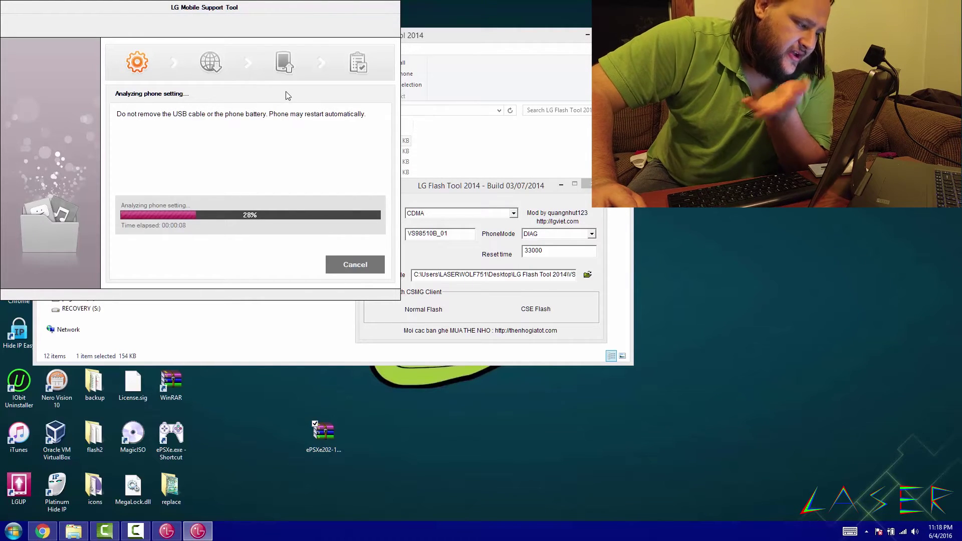
- Launch Notepad from the Start menu and type a row of question marks
key(super)
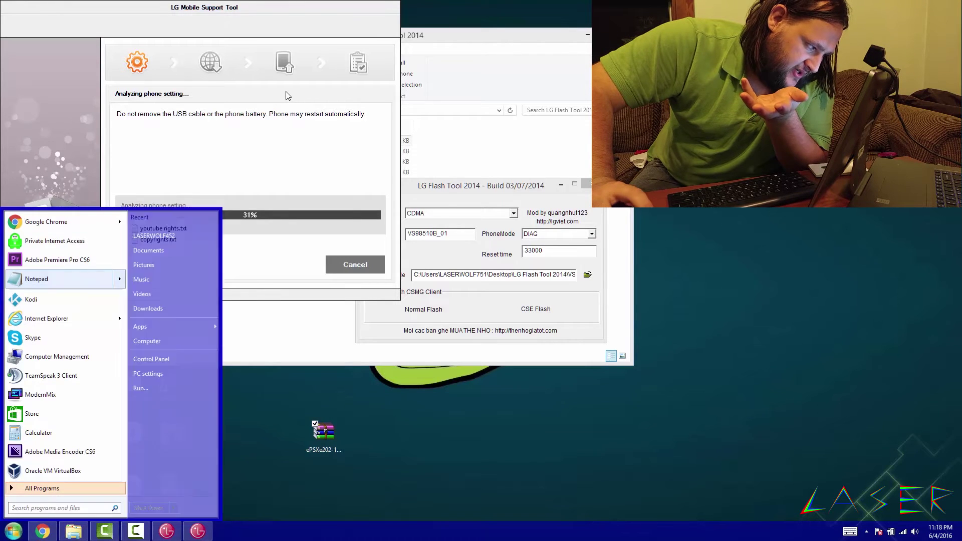
key(Return)
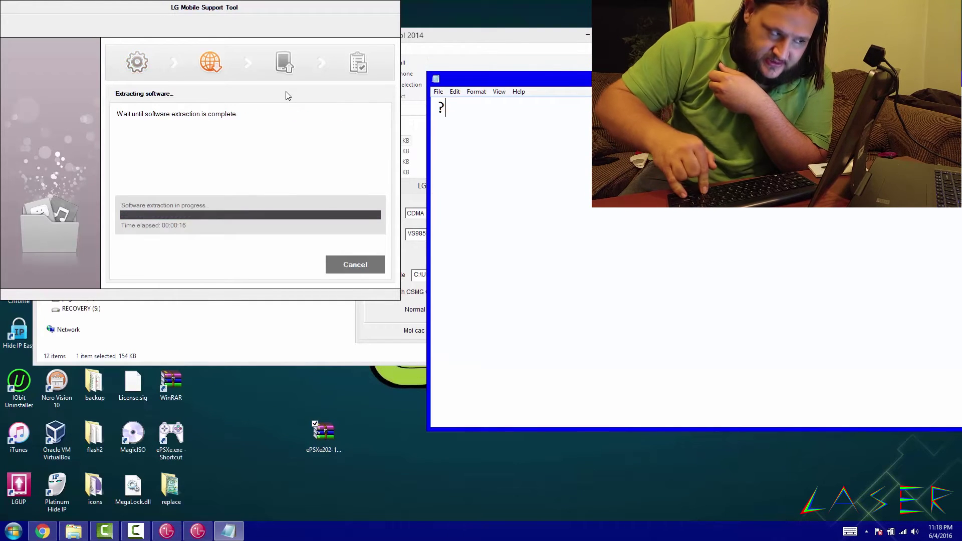
text(?????????????????)
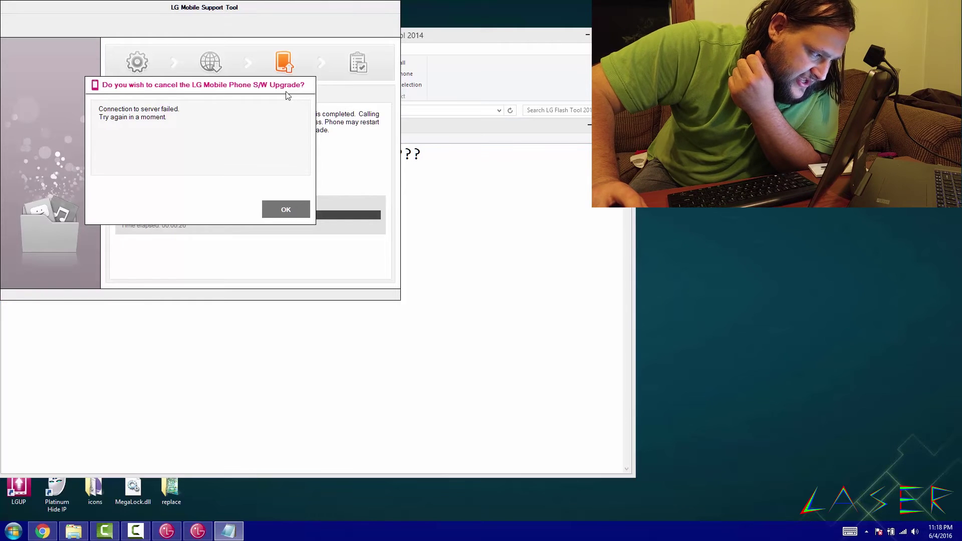
- Dismiss the server connection failure message and close Notepad without saving the note
key(Return)
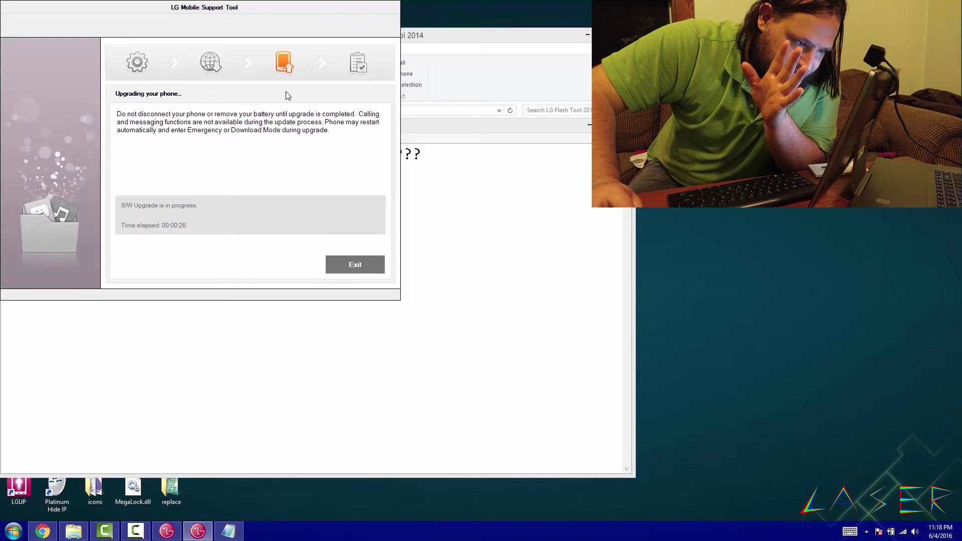
key(alt+F4)
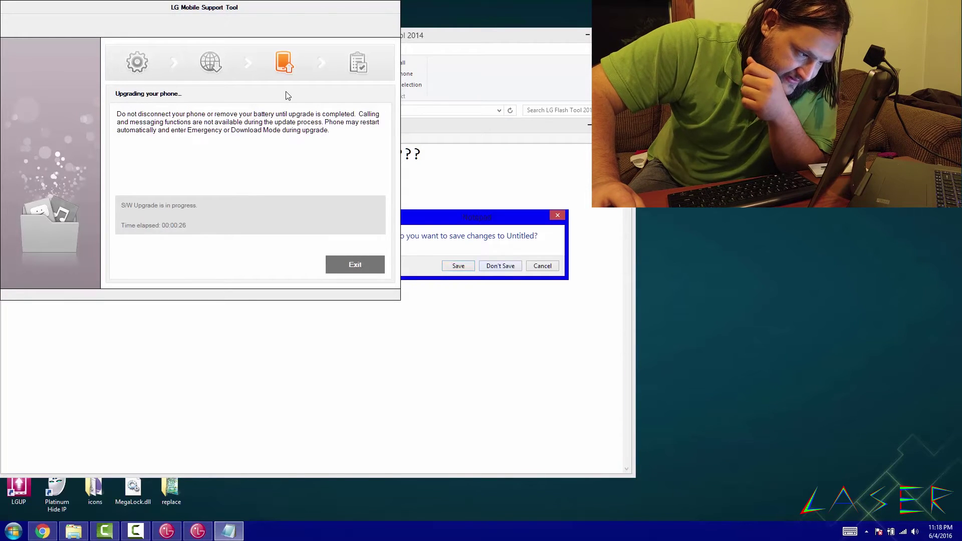
key(n)
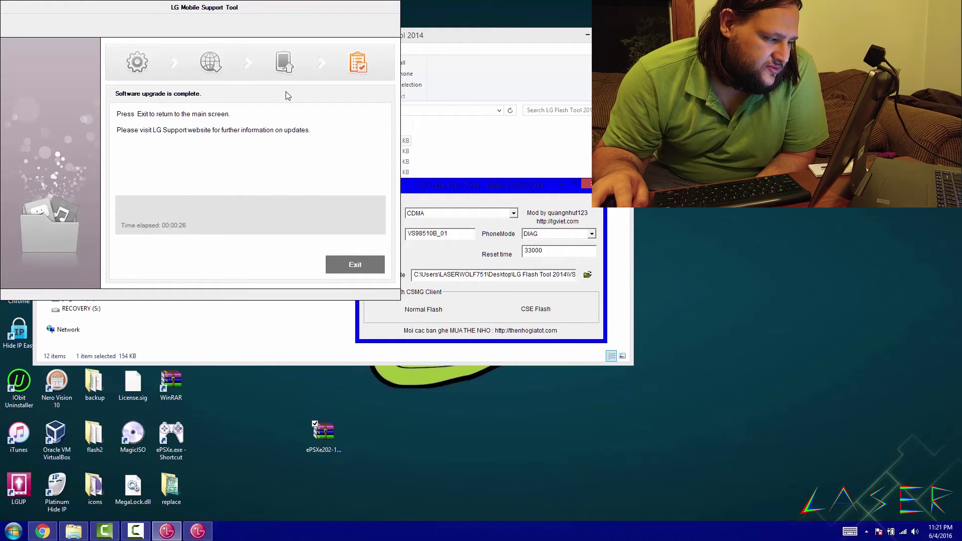
- Close LG Mobile Support Tool, the LG Flash Tool 2014 dialog and its Explorer folder window
key(alt+F4)
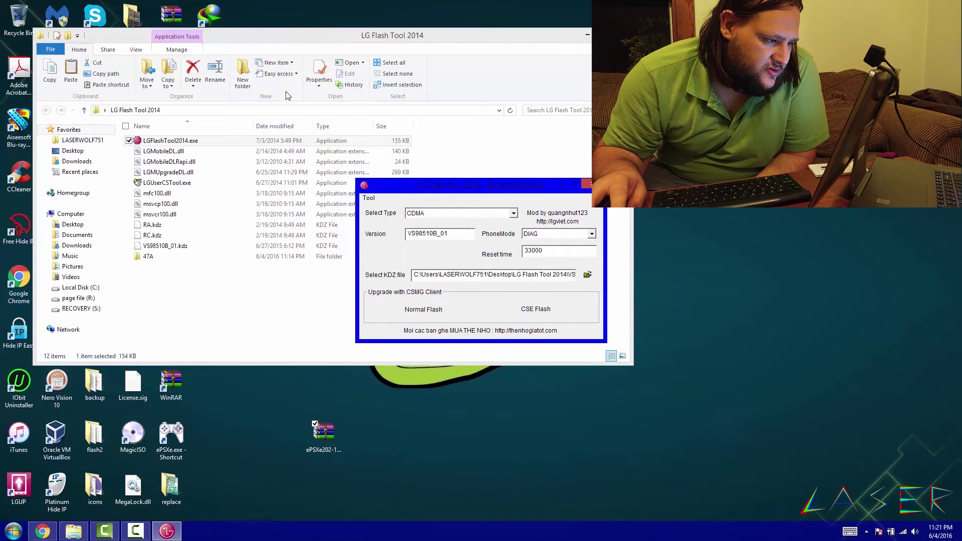
key(alt+F4)
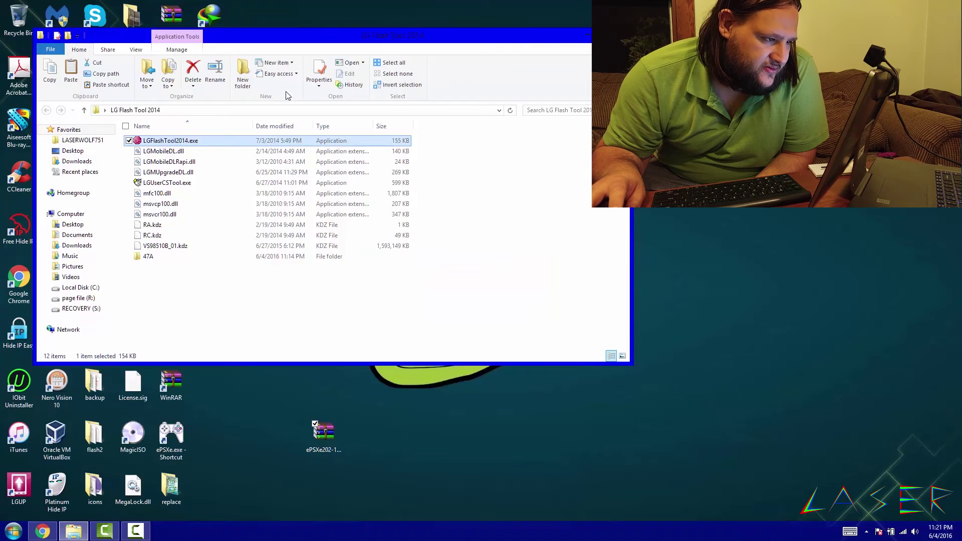
key(alt+F4)
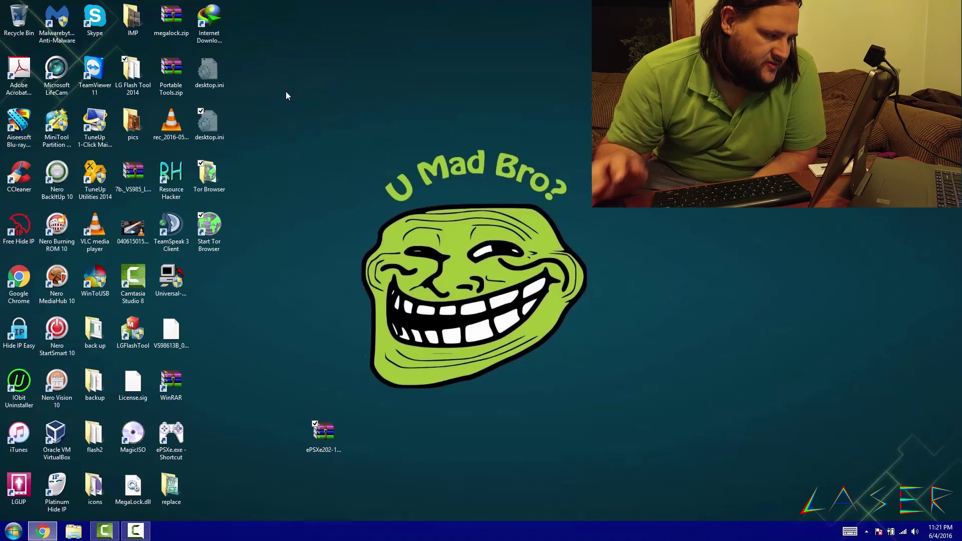